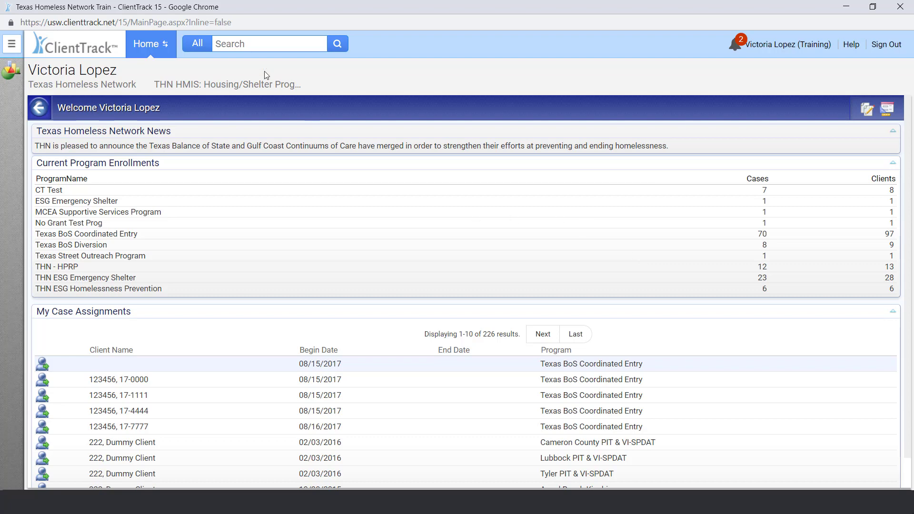
Browse the HUD / HMIS report exports, search for APR, and open the CSV APR 2018 export form.
left_click(13, 45)
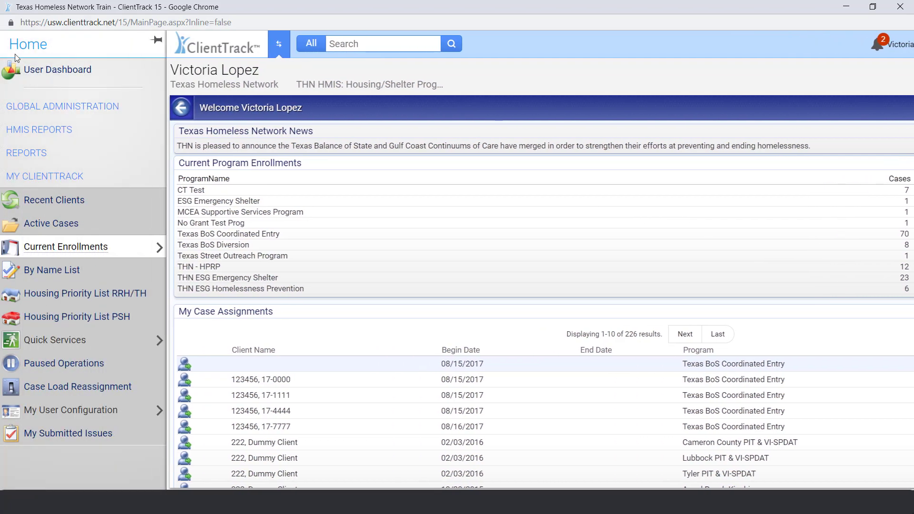
left_click(31, 132)
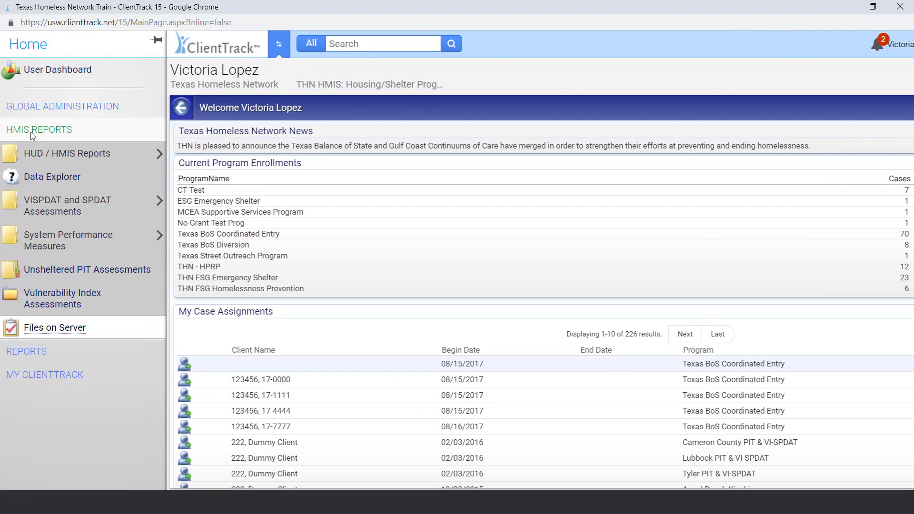
left_click(107, 154)
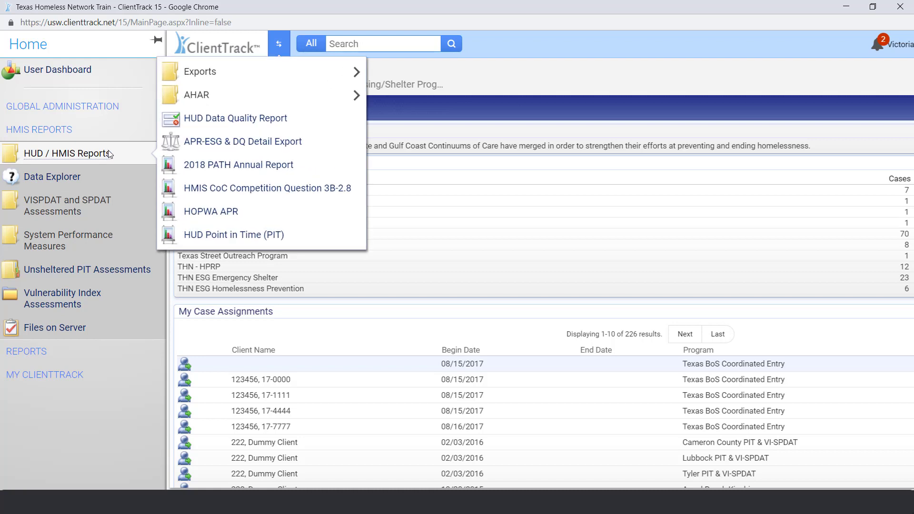
left_click(264, 77)
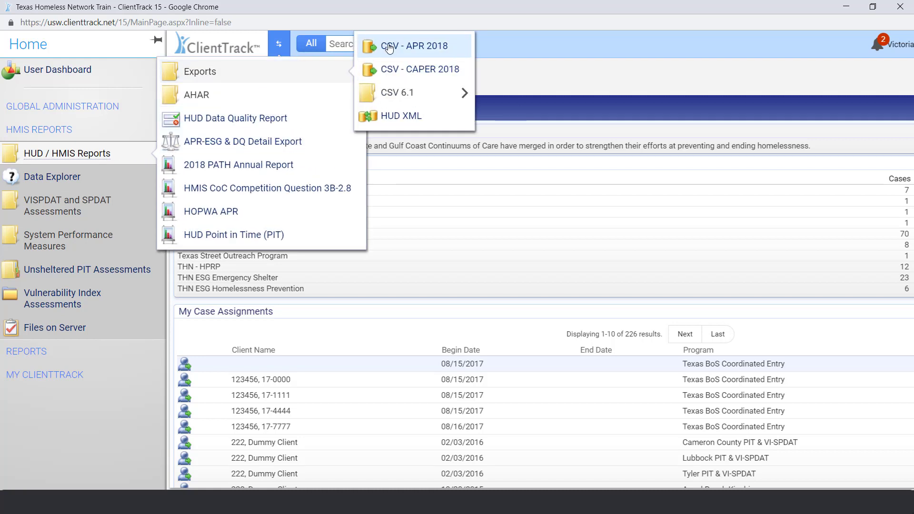
left_click(456, 54)
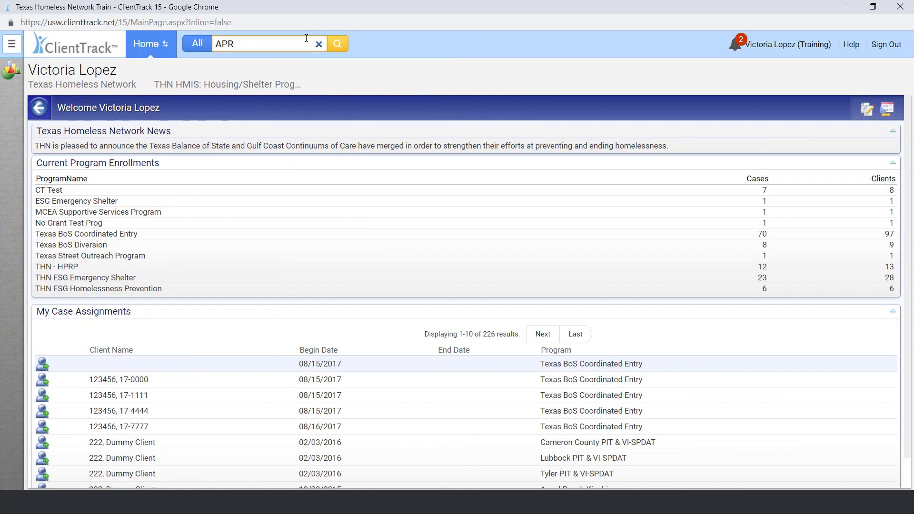
key("Return")
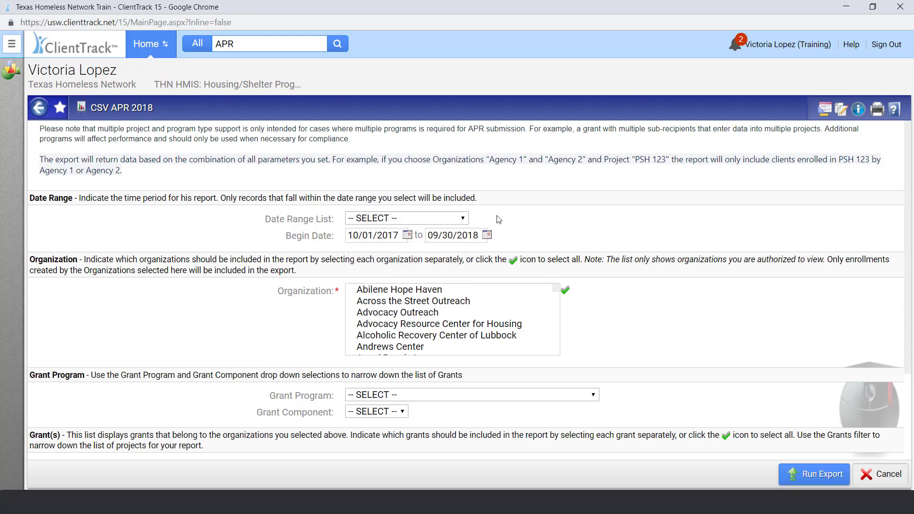
Choose Texas Homeless Network as the organization, with grant program HUD:CoC and grant component Permanent Supportive Housing.
scroll(486, 304, "down", 20)
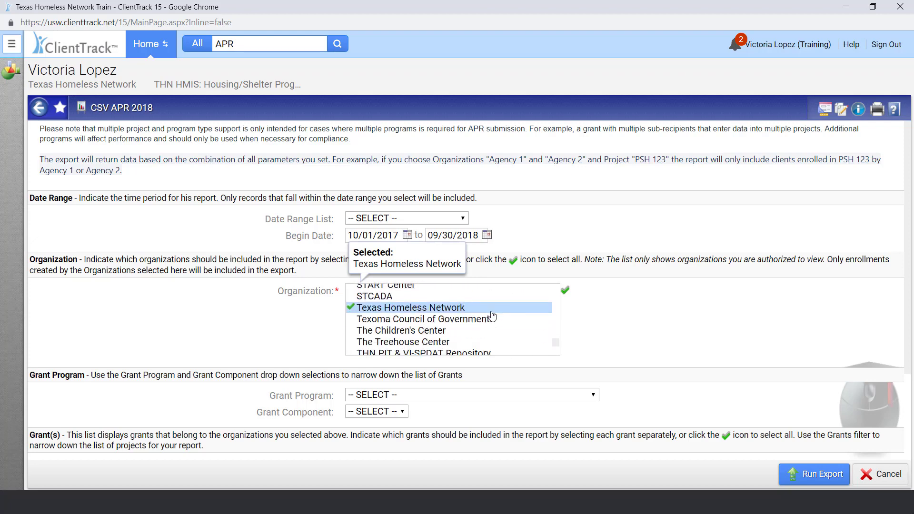
left_click(536, 396)
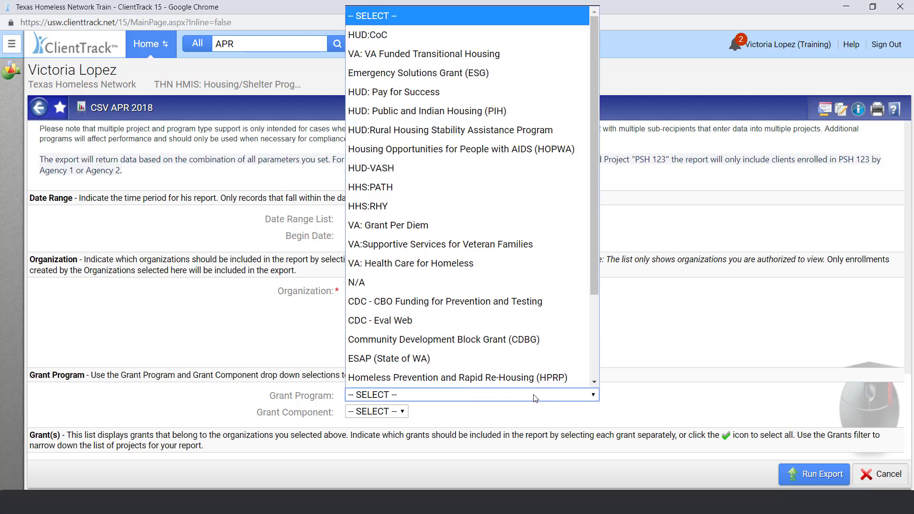
left_click(479, 35)
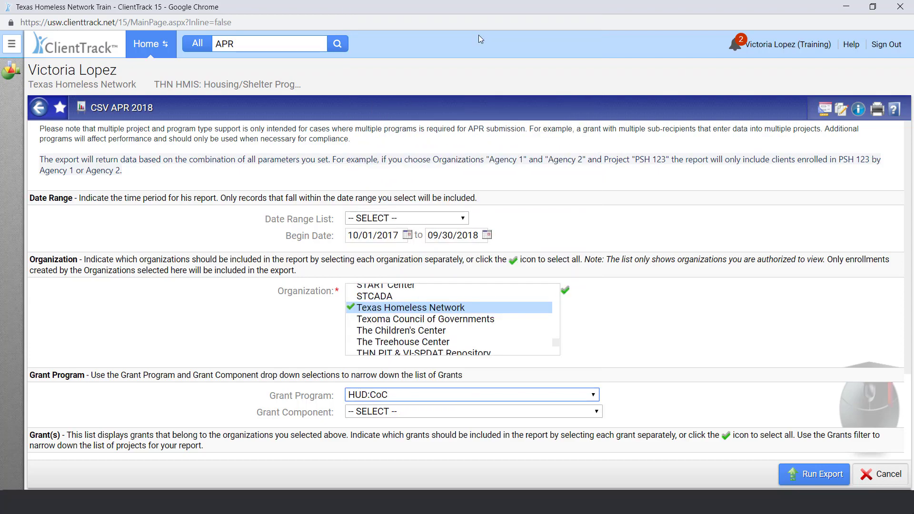
left_click(460, 412)
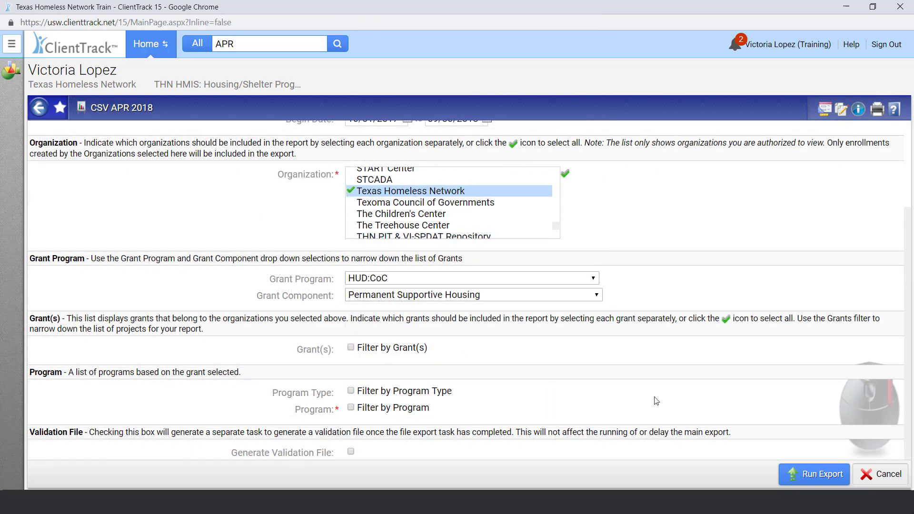
Filter by program type PH - Permanent Supportive Housing and by program THN HUD:CoC Permanent Supportive Housing, leaving the grant filter off.
left_click(395, 352)
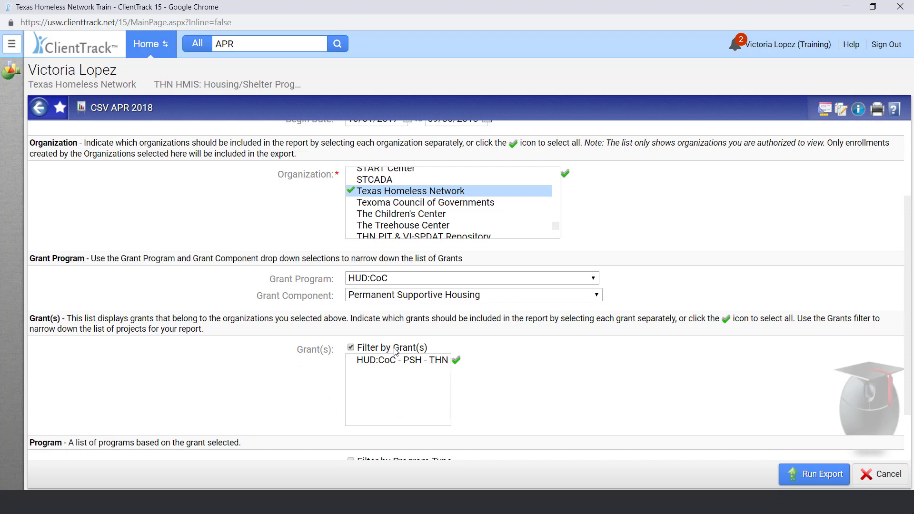
left_click(395, 352)
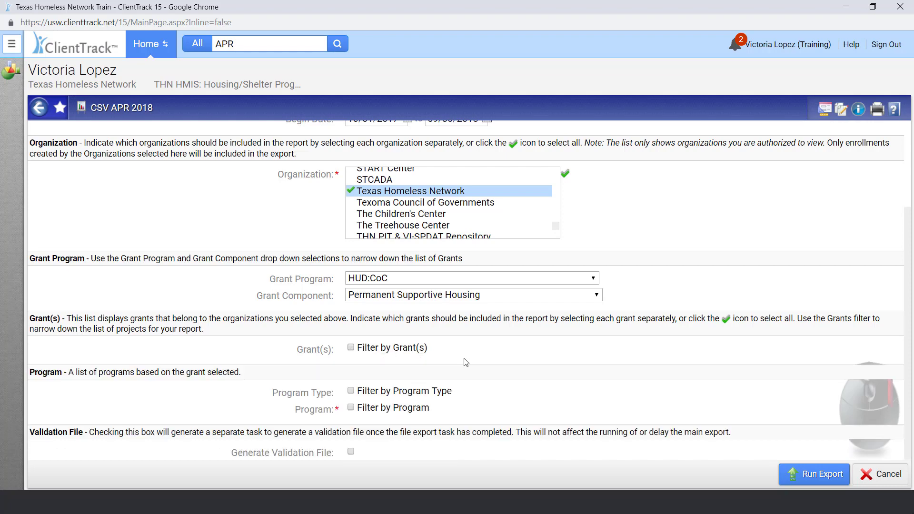
left_click(447, 393)
left_click(413, 413)
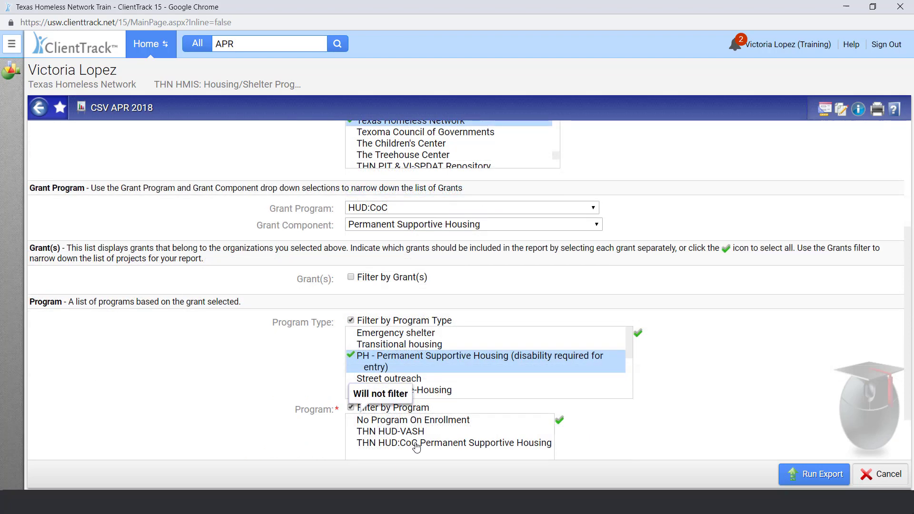
left_click(416, 444)
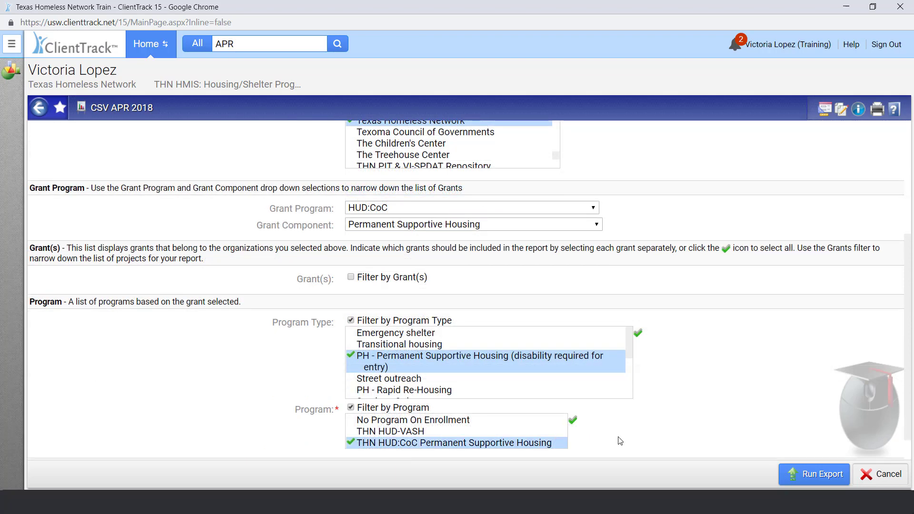
Run the export with a validation file and without encryption, assuming full responsibility for the security of the exported files.
scroll(621, 440, "down", 1)
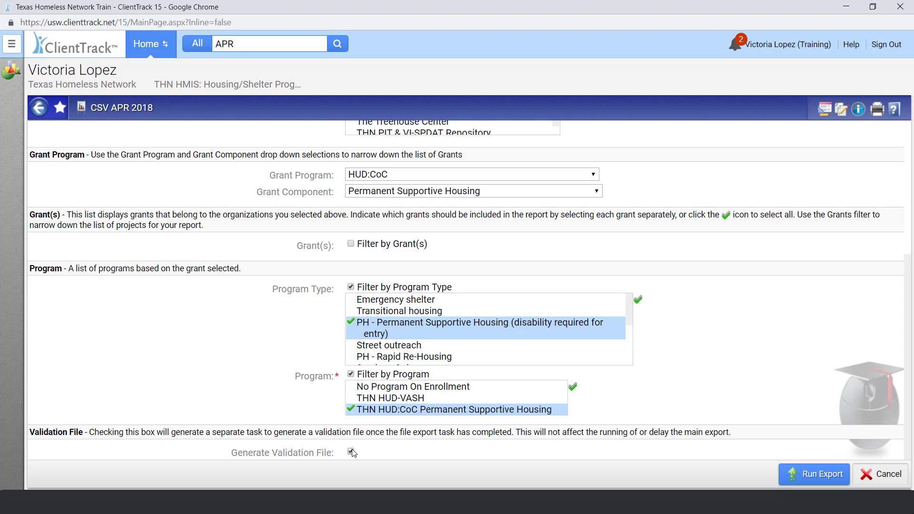
left_click(791, 476)
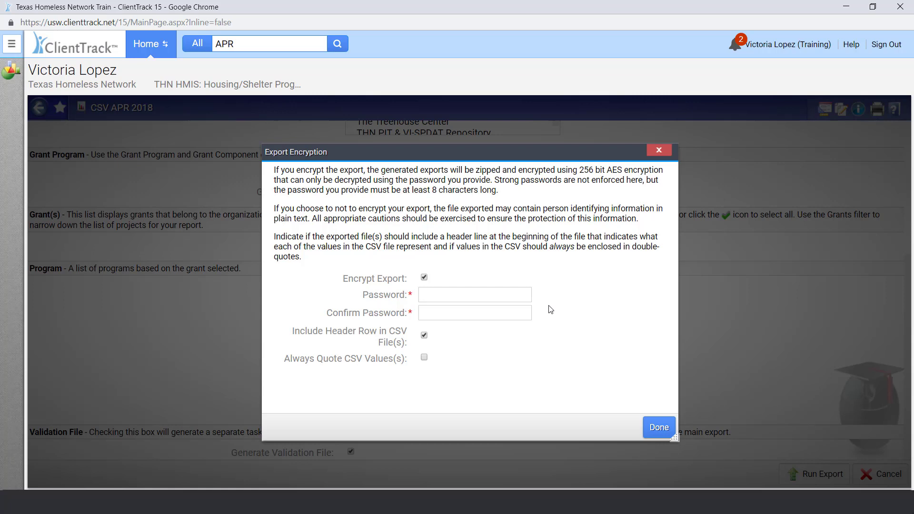
left_click(425, 278)
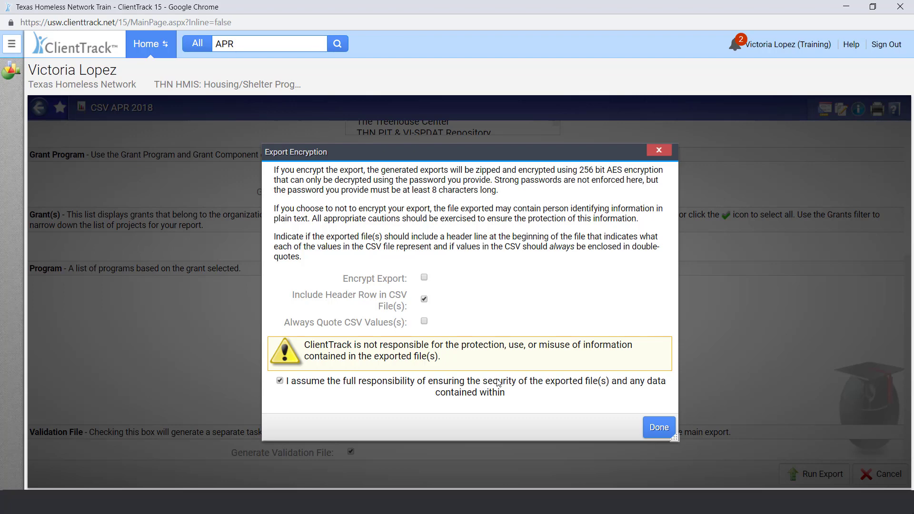
left_click(499, 382)
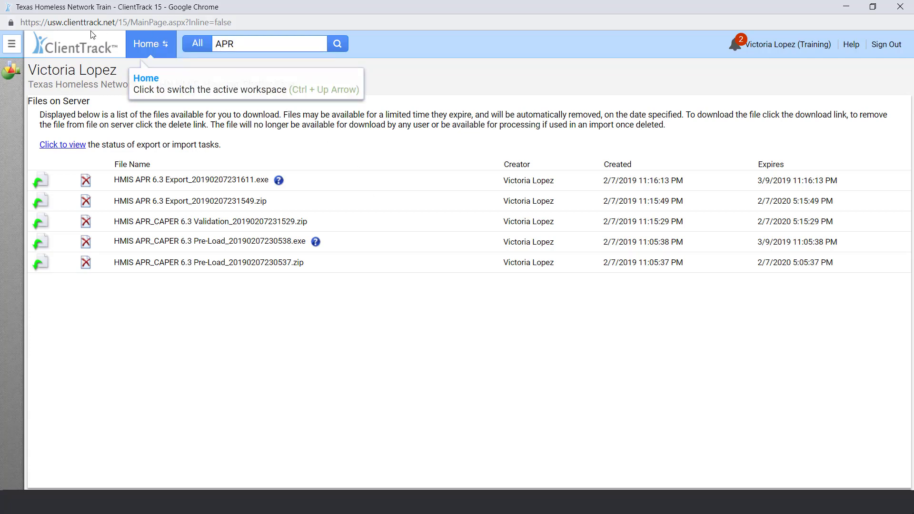
Open the list of export files available on the server.
left_click(12, 44)
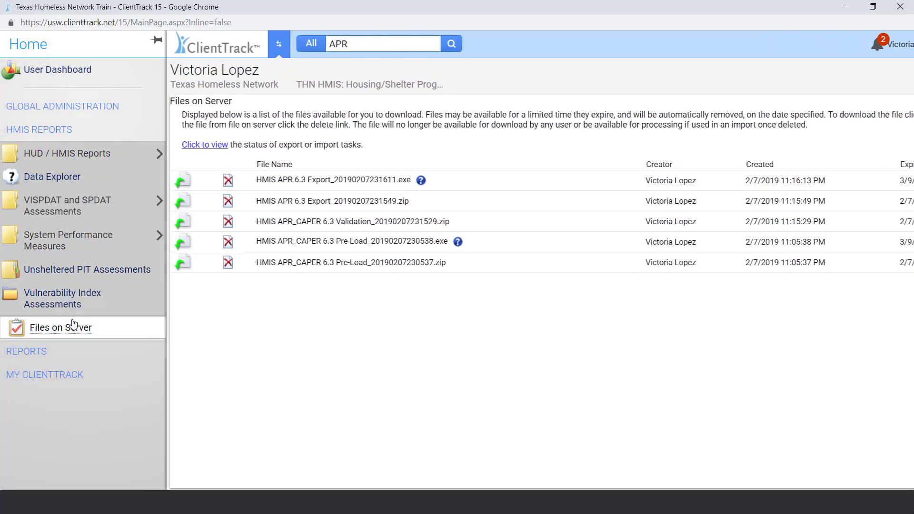
left_click(73, 326)
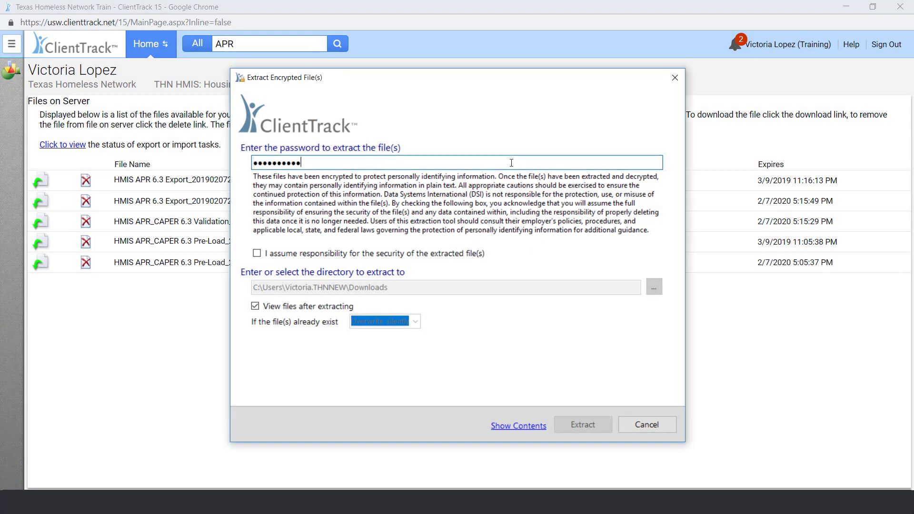
Assume responsibility for the security of the encrypted APR export and extract its files into the APR 2018 documents folder.
left_click(455, 255)
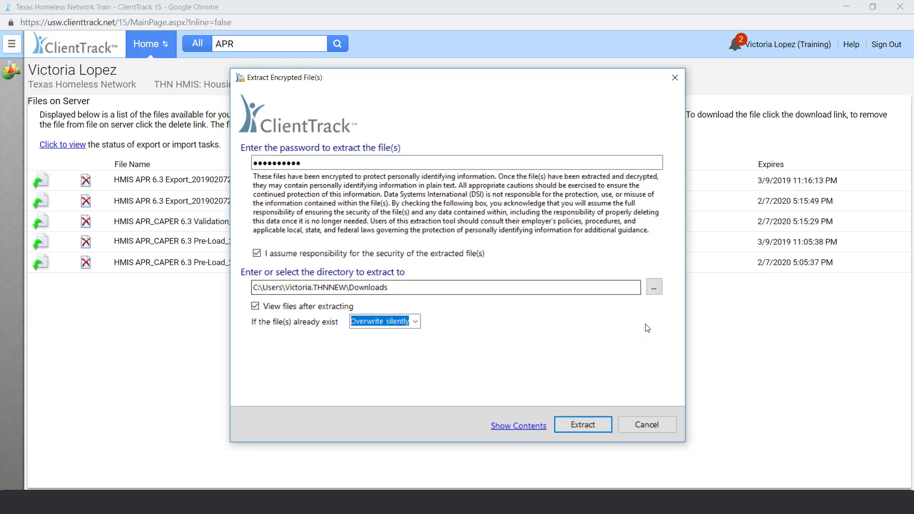
left_click(654, 287)
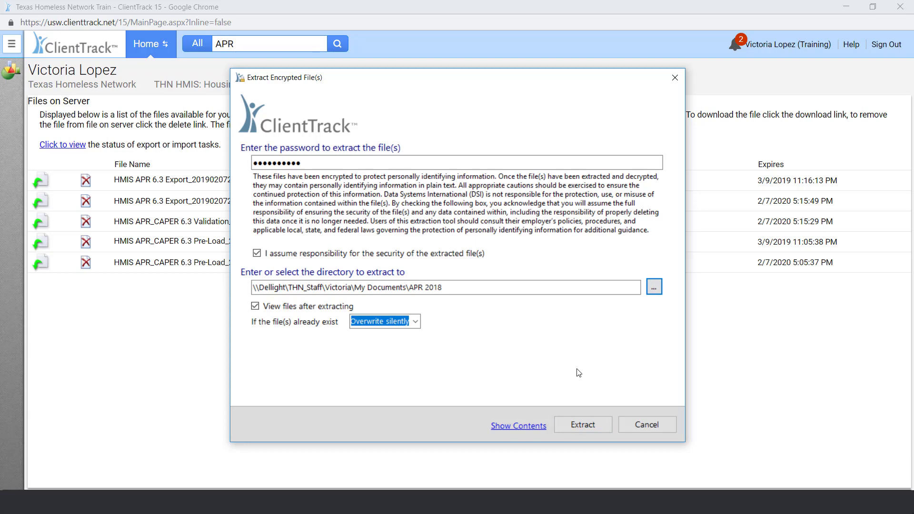
left_click(594, 425)
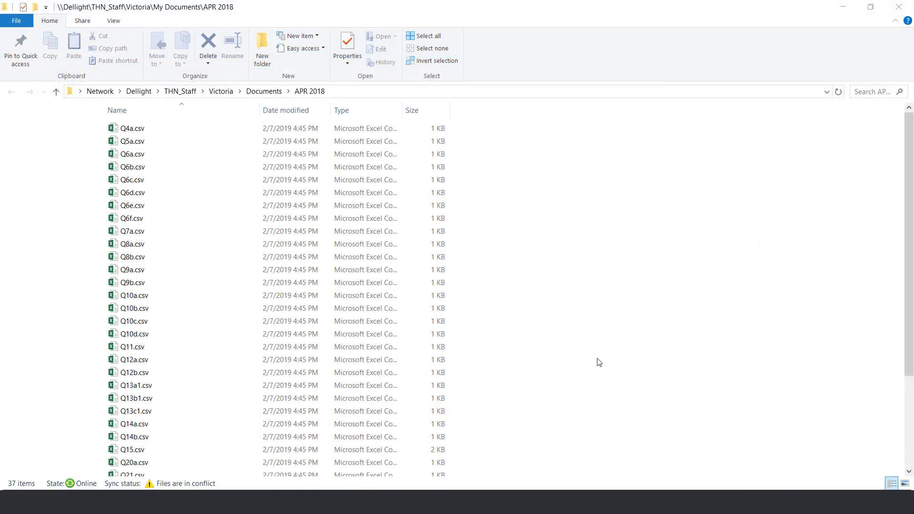
Compress all the extracted CSV files, Q4a.csv through Q26b.csv, into a zipped folder named APR 2018.
left_click(191, 129)
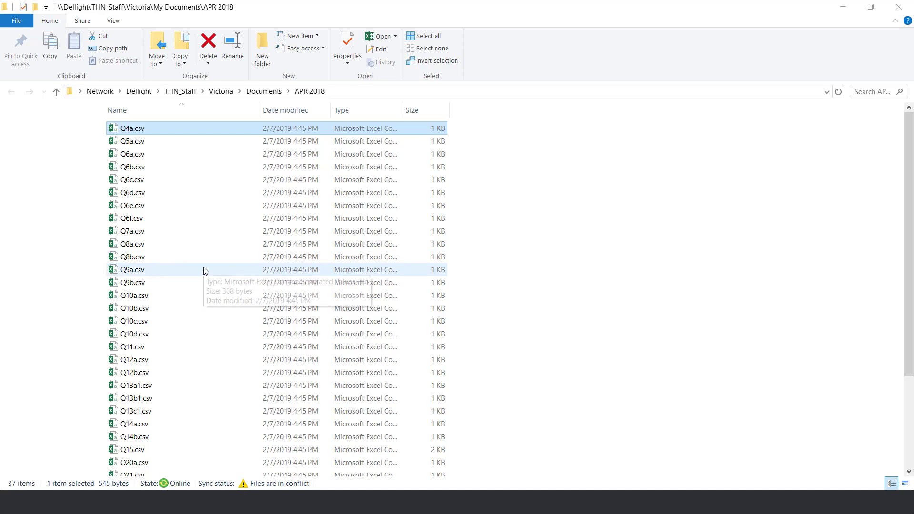
scroll(204, 268, "down", 3)
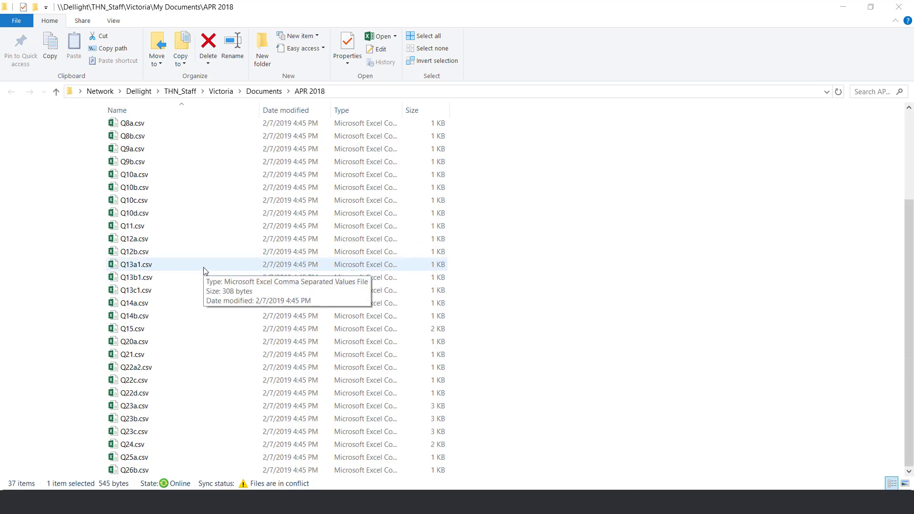
left_click(147, 470, "shift")
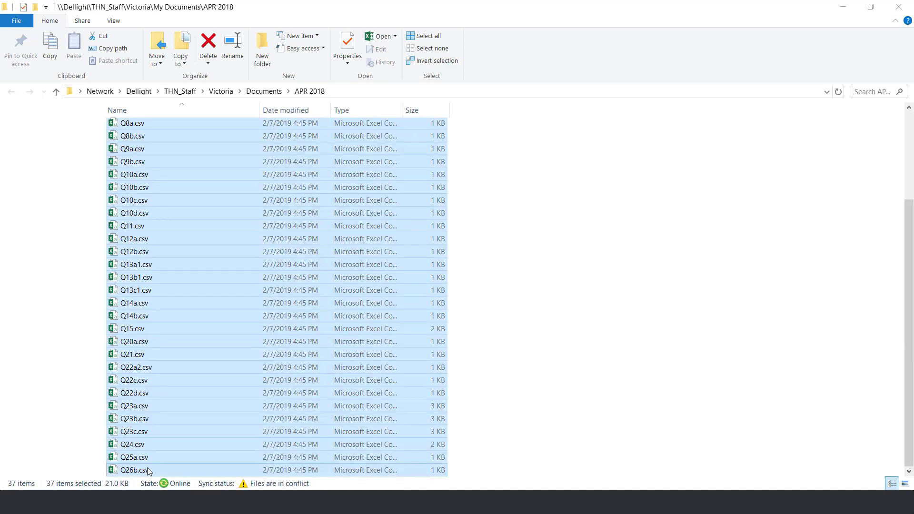
right_click(390, 183)
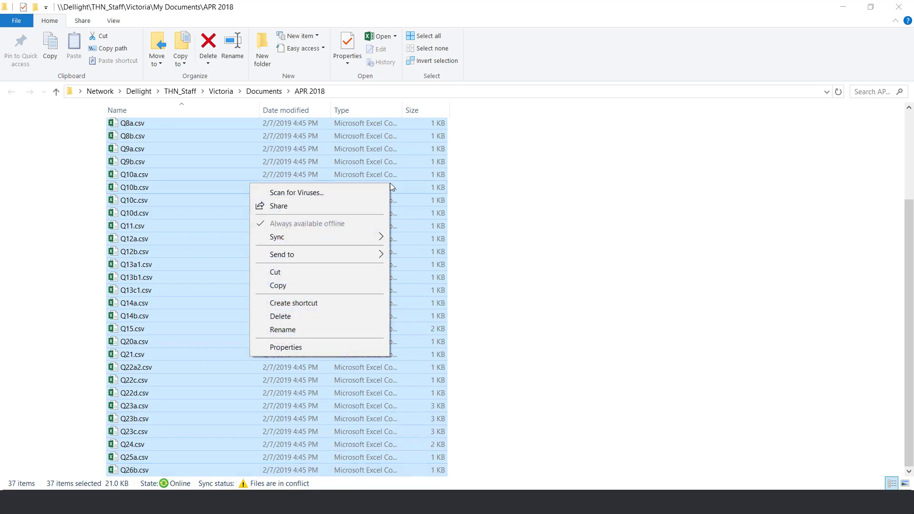
mouse_move(383, 255)
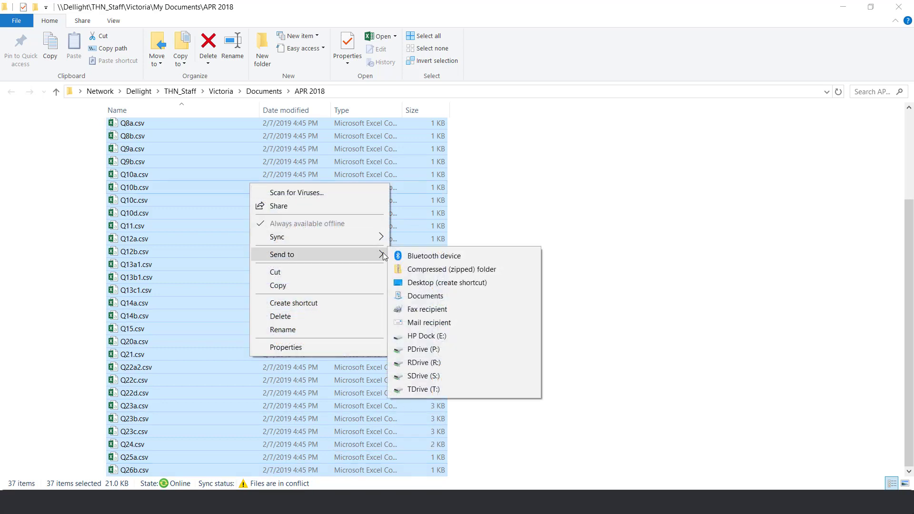
left_click(421, 270)
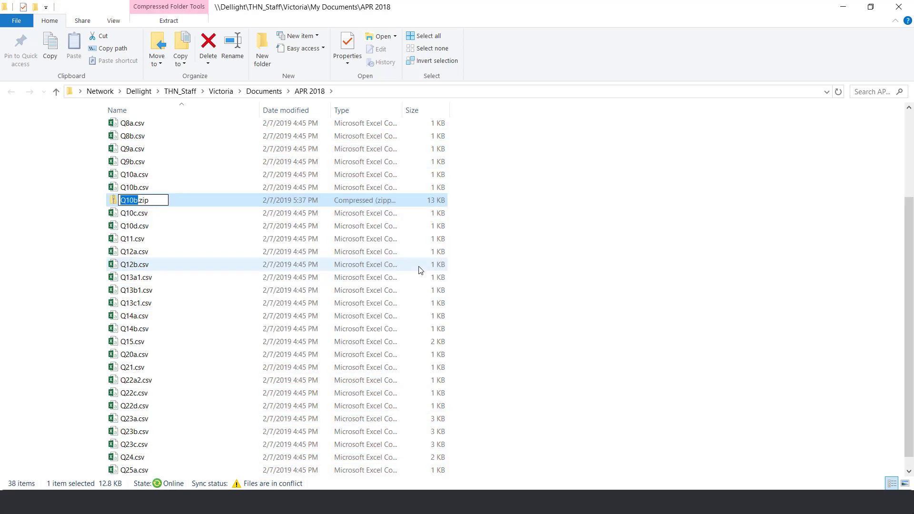
type("APR 2018")
key("Return")
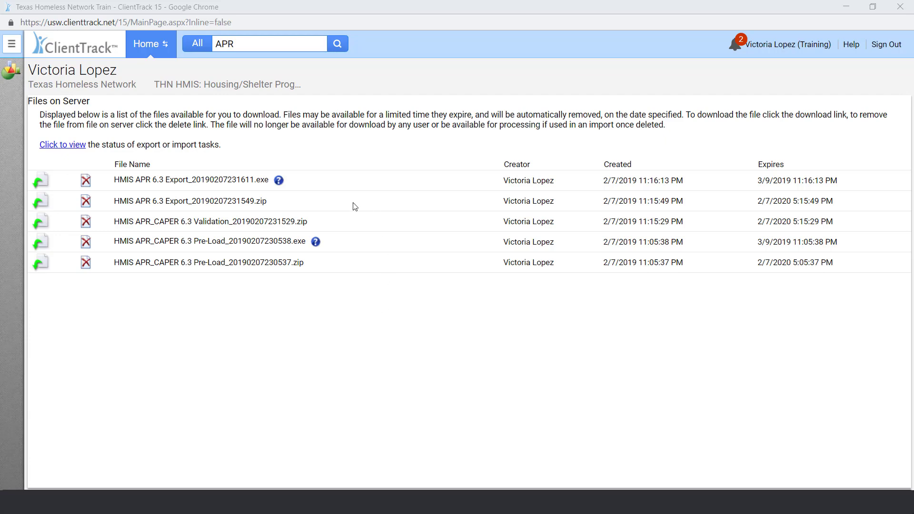
Download the unencrypted export HMIS APR 6.3 Export_20190207231549.zip from the server files in ClientTrack.
left_click(41, 204)
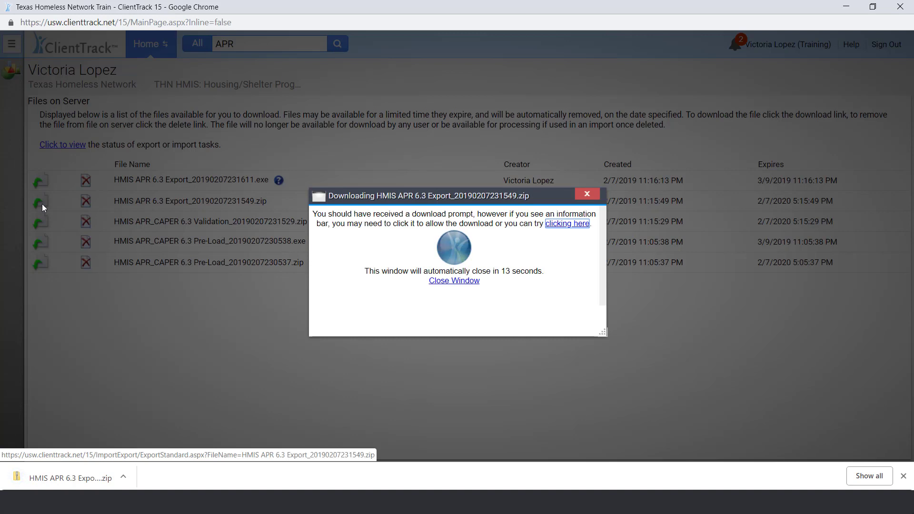